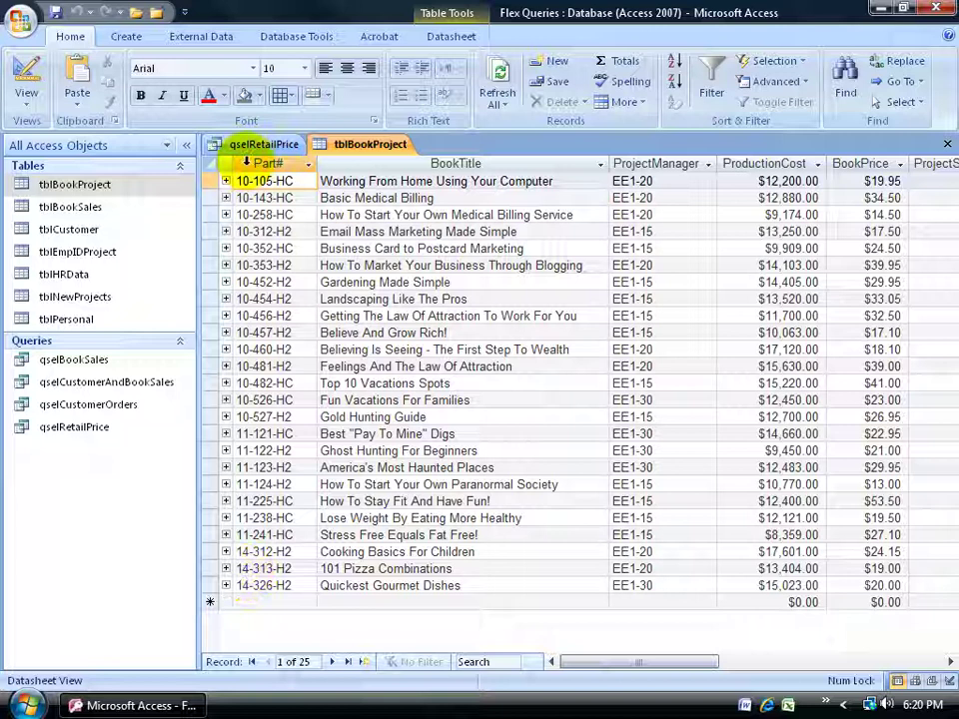
Step: Open the qselRetailPrice query design and select the existing Part# criteria text
{"action": "left_click", "coordinate": [228, 145]}
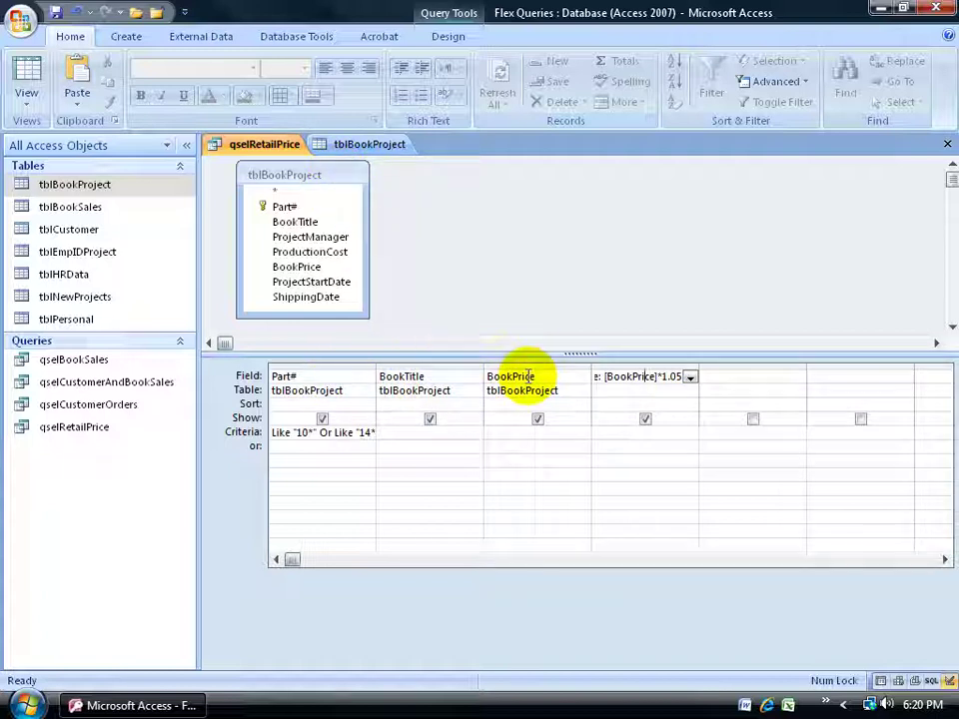
{"action": "left_click_drag", "start_coordinate": [638, 375], "coordinate": [574, 368]}
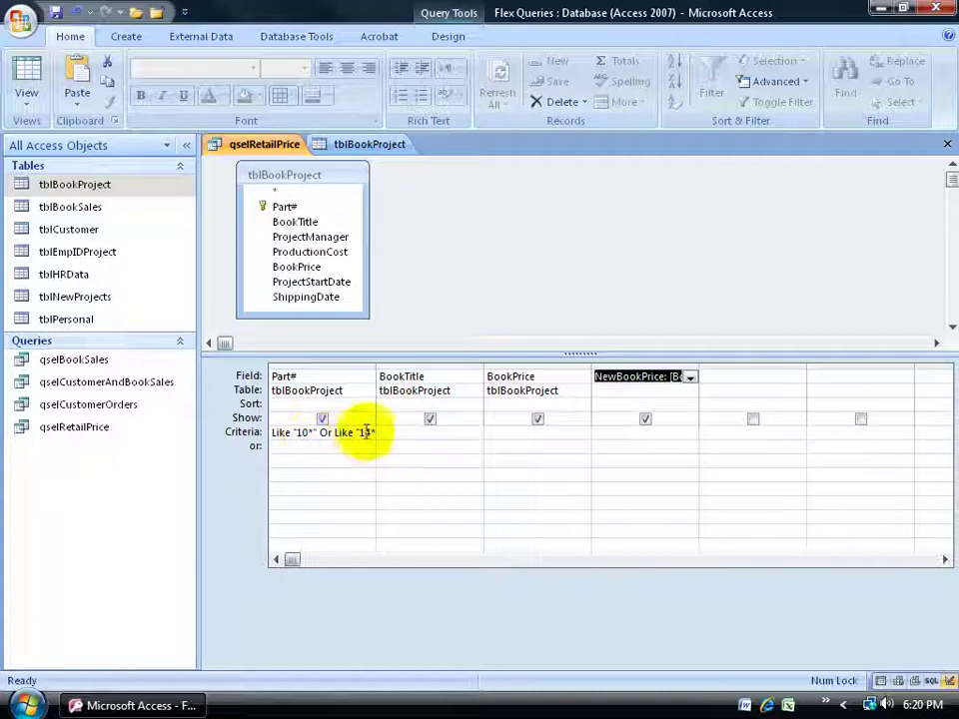
{"action": "left_click_drag", "start_coordinate": [370, 433], "coordinate": [230, 440]}
Step: Replace the Part# criteria with 10* or "14*, giving Like "10*" Or Like "14*"
{"action": "key", "text": "Delete"}
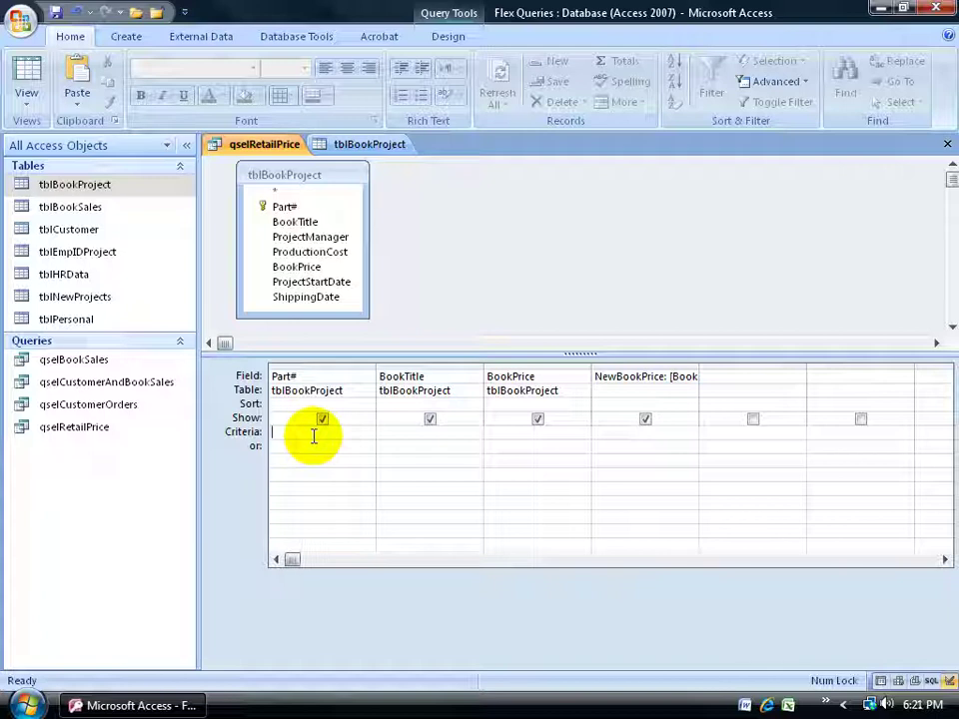
{"action": "type", "text": "10* or"}
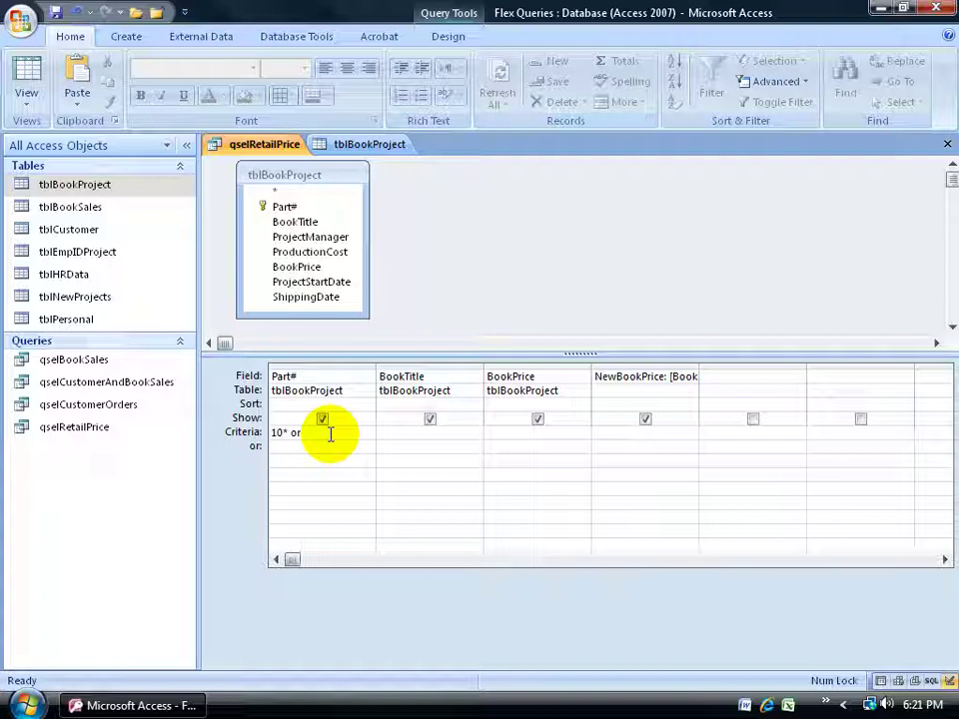
{"action": "type", "text": "\"14"}
{"action": "type", "text": "*"}
{"action": "key", "text": "Return"}
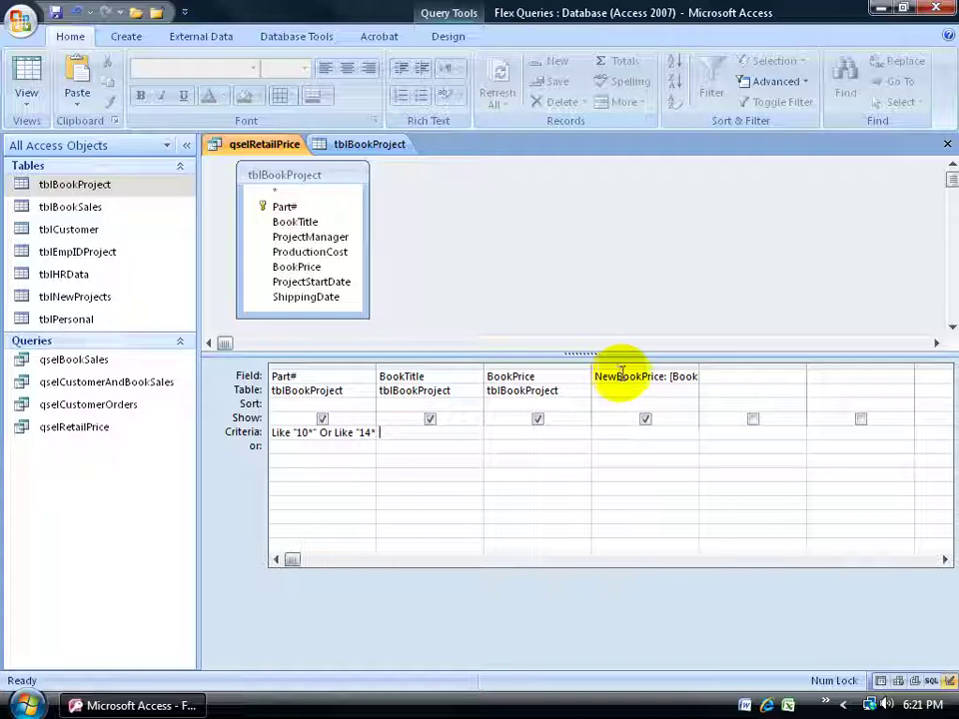
{"action": "left_click_drag", "start_coordinate": [640, 374], "coordinate": [692, 374]}
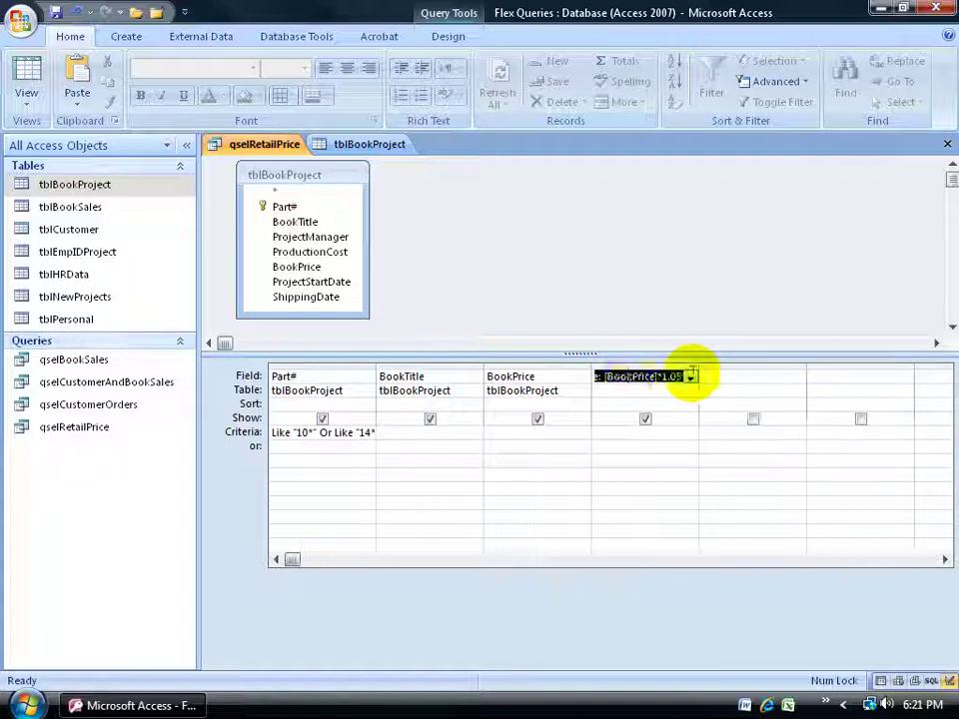
{"action": "left_click", "coordinate": [624, 379]}
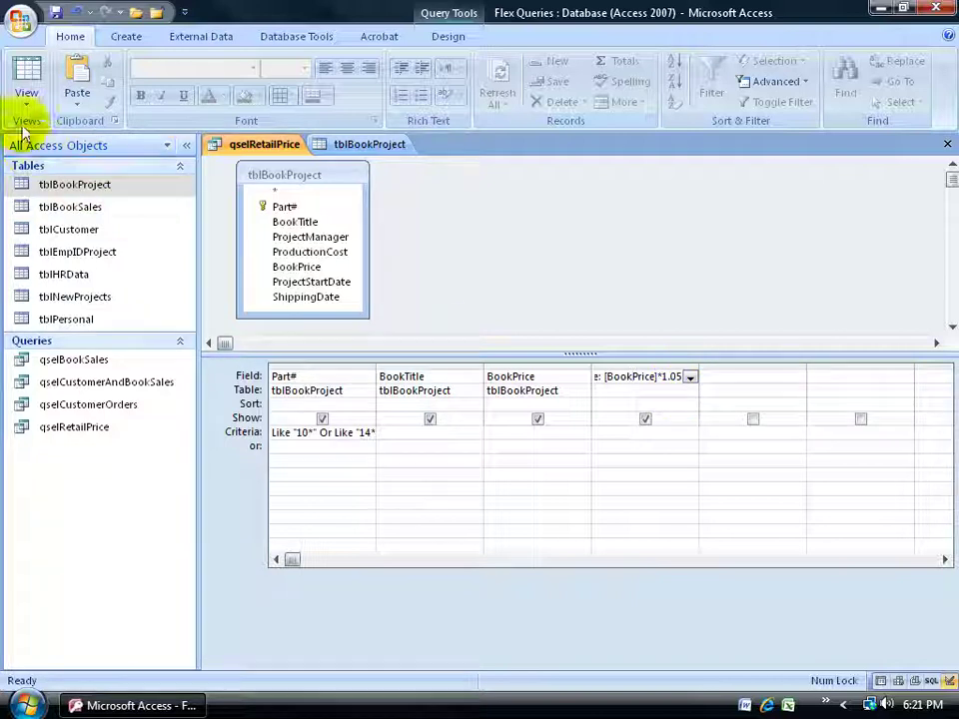
{"action": "left_click", "coordinate": [27, 70]}
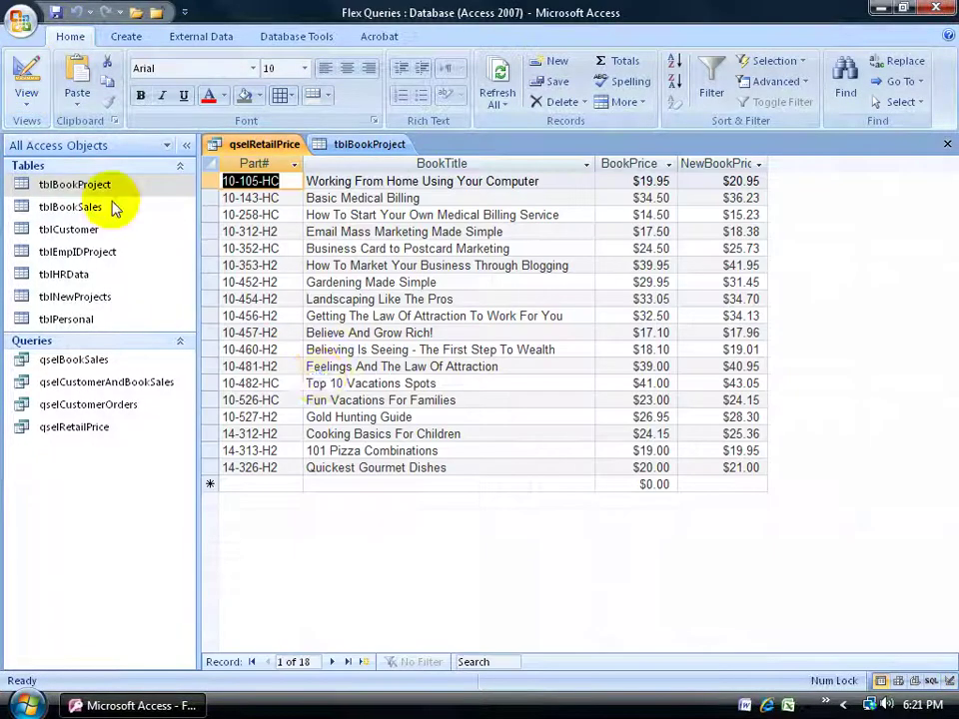
{"action": "left_click", "coordinate": [719, 162]}
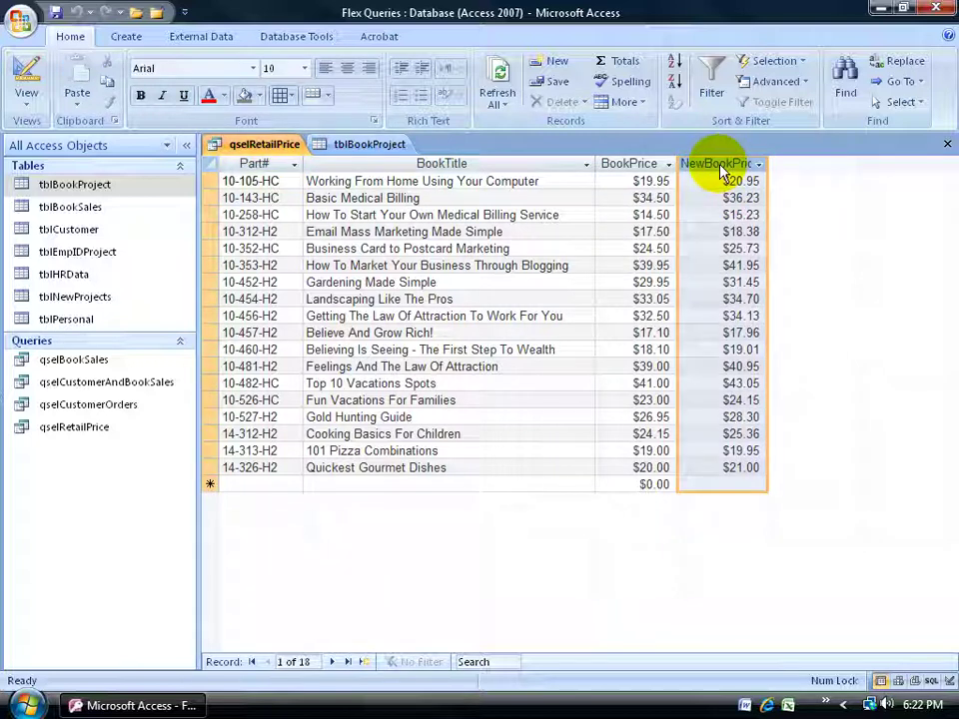
{"action": "left_click", "coordinate": [712, 181]}
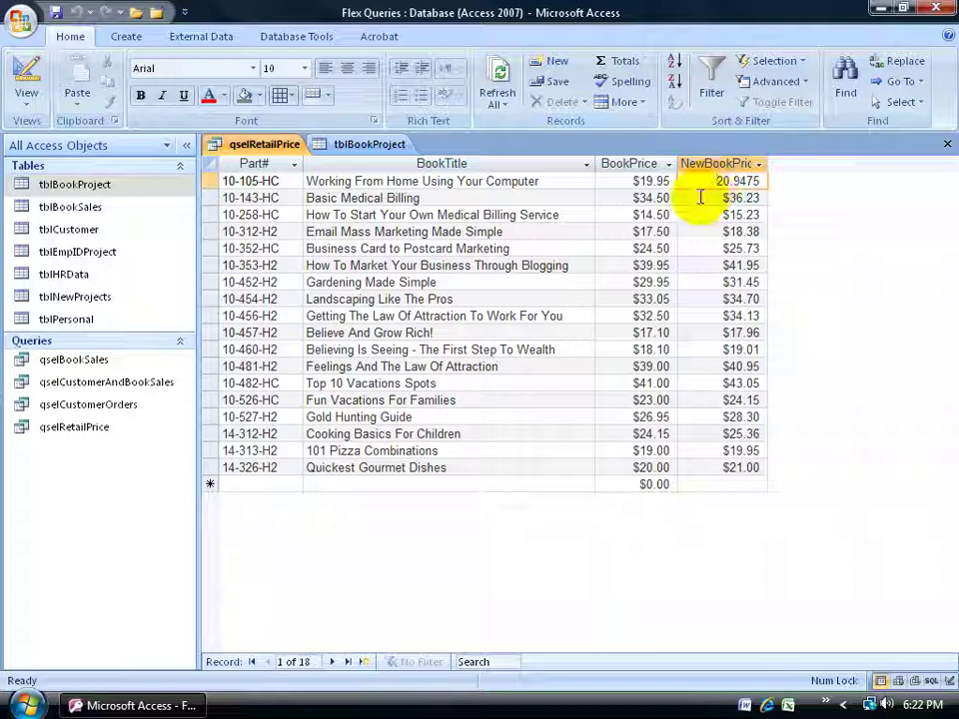
{"action": "left_click", "coordinate": [514, 196]}
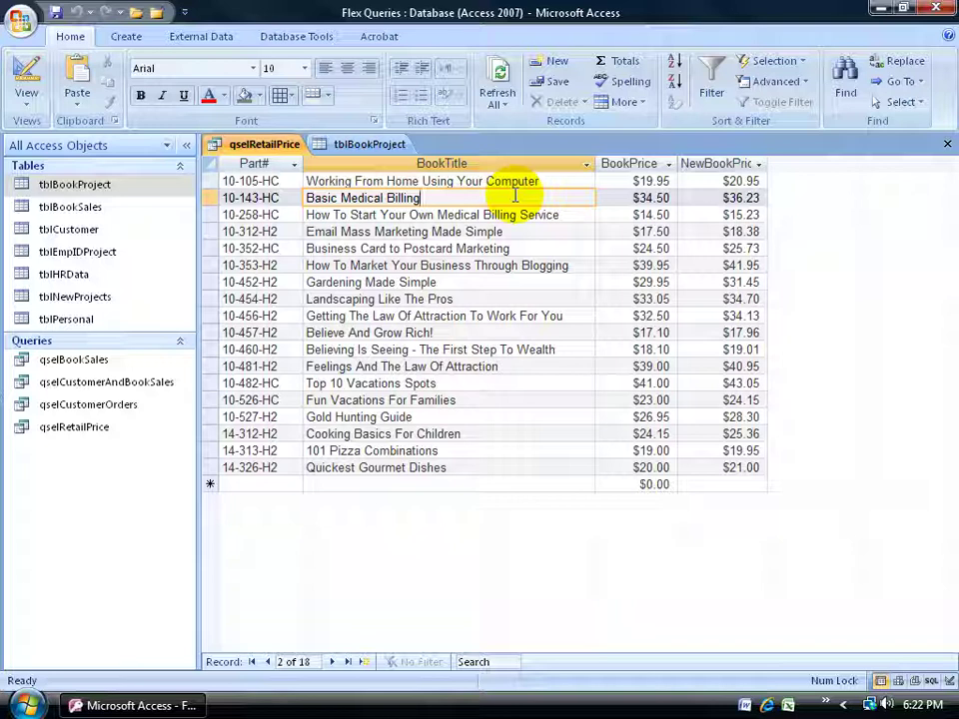
{"action": "left_click", "coordinate": [22, 74]}
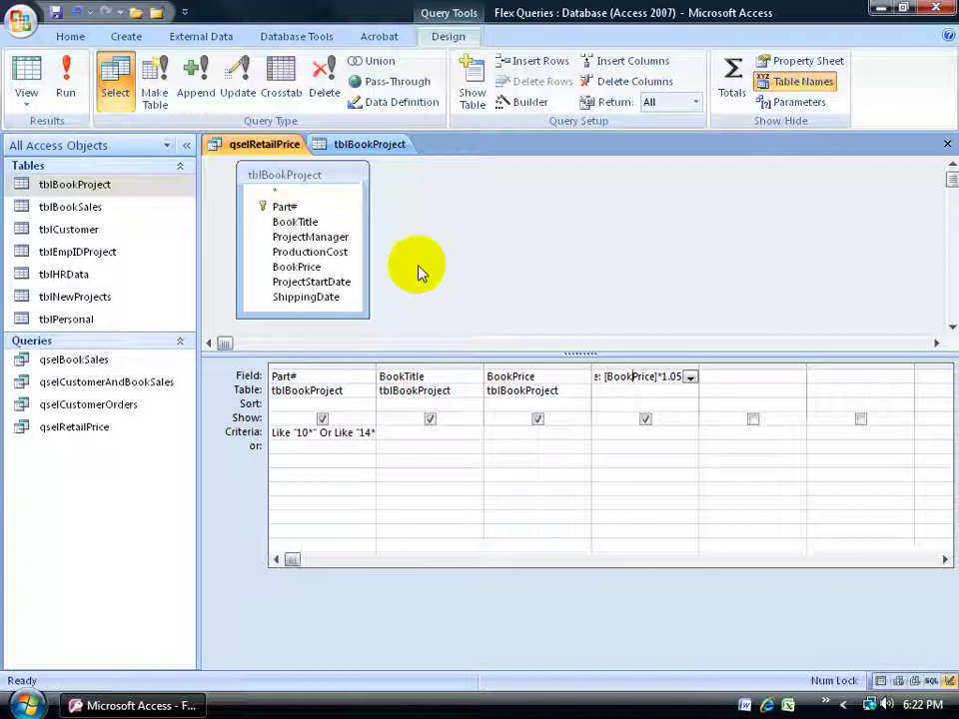
Step: Copy tblBookProject and paste it as Copy Of tblBookProject with structure and data
{"action": "left_click", "coordinate": [375, 146]}
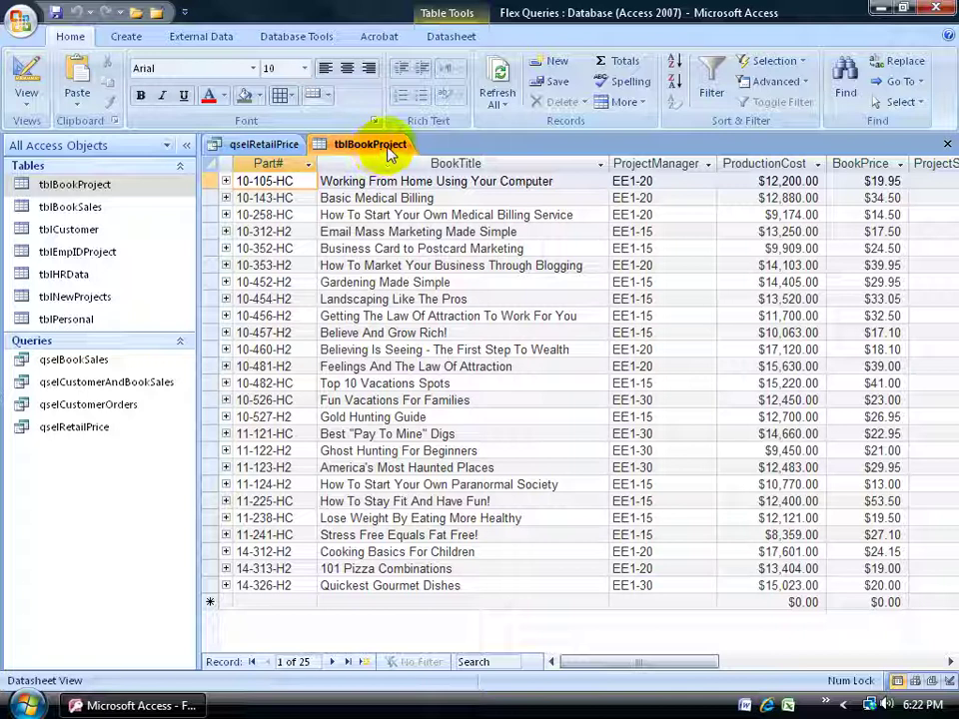
{"action": "right_click", "coordinate": [84, 190]}
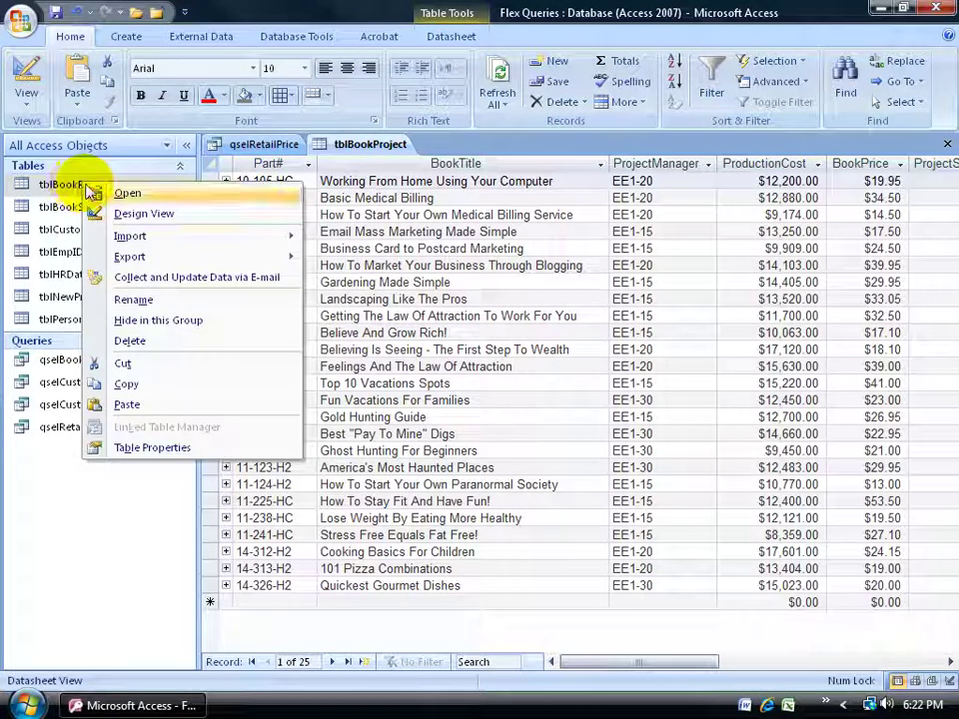
{"action": "left_click", "coordinate": [126, 384]}
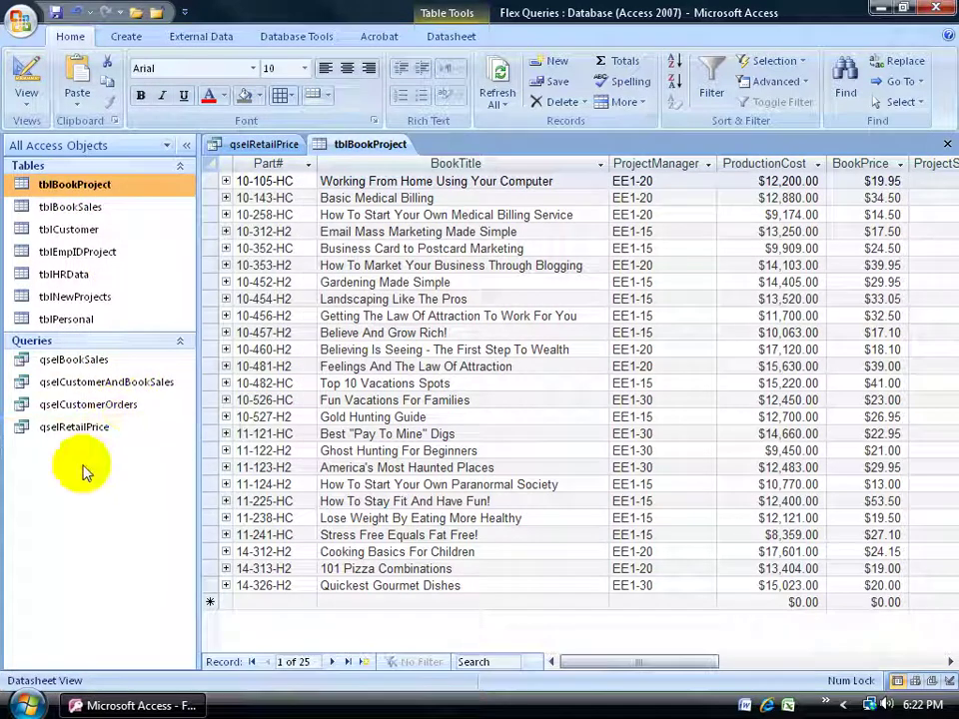
{"action": "right_click", "coordinate": [86, 508]}
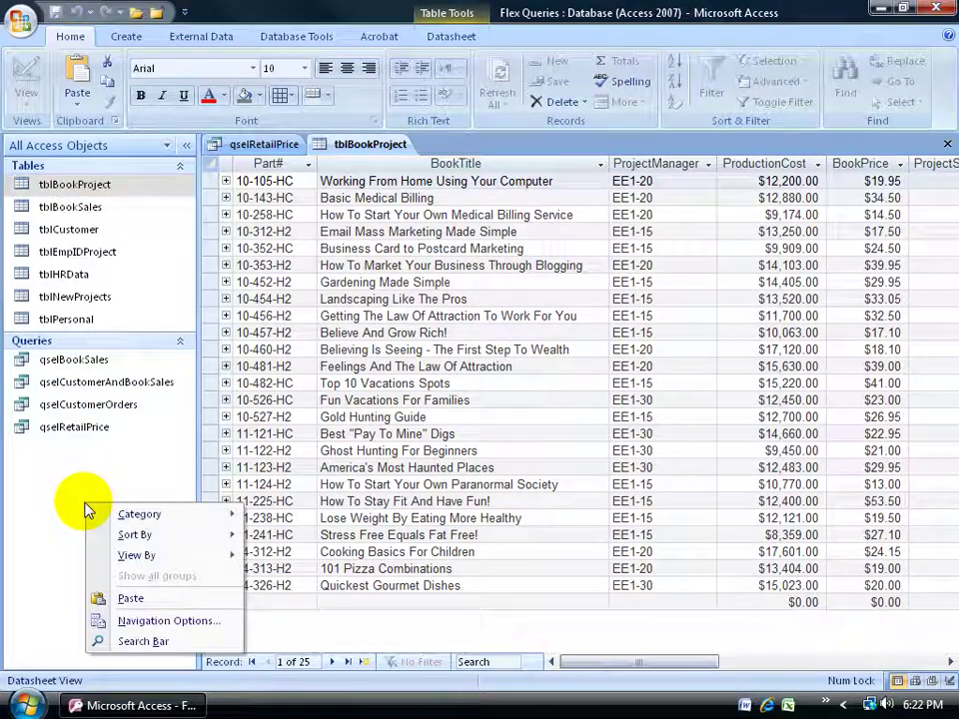
{"action": "left_click", "coordinate": [130, 600]}
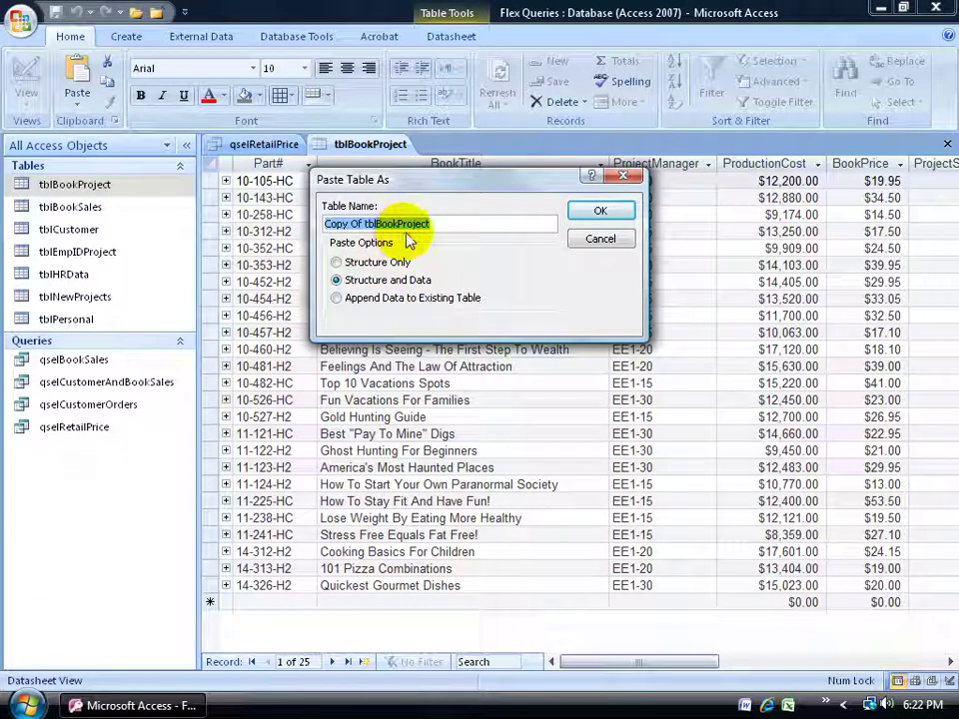
{"action": "left_click", "coordinate": [586, 210]}
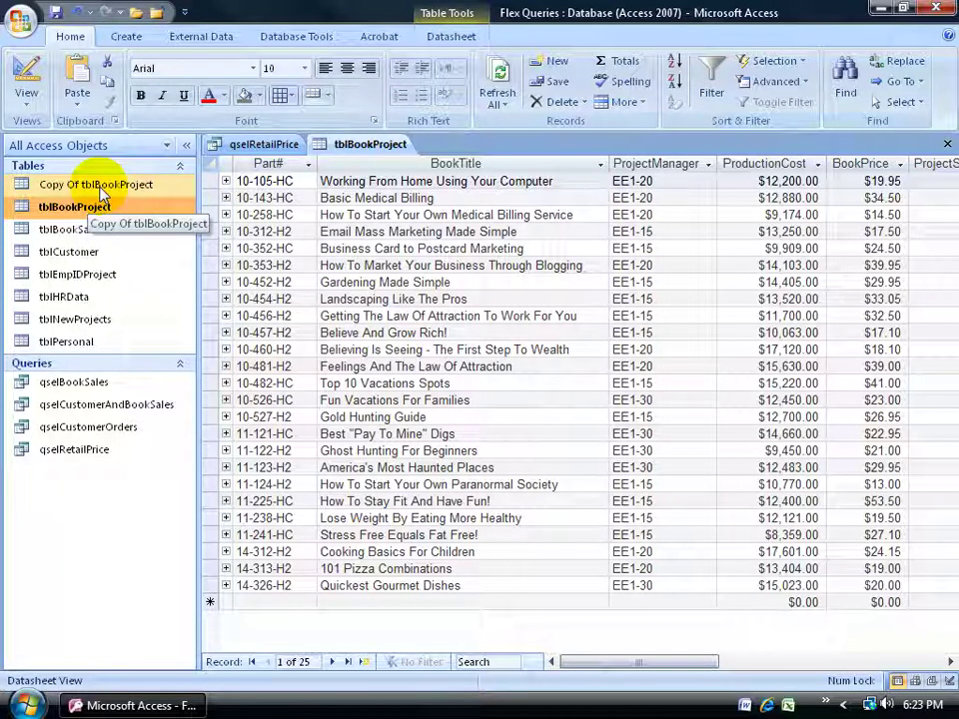
Step: Convert qselRetailPrice from a select query into an update query using the Update query type
{"action": "left_click", "coordinate": [239, 144]}
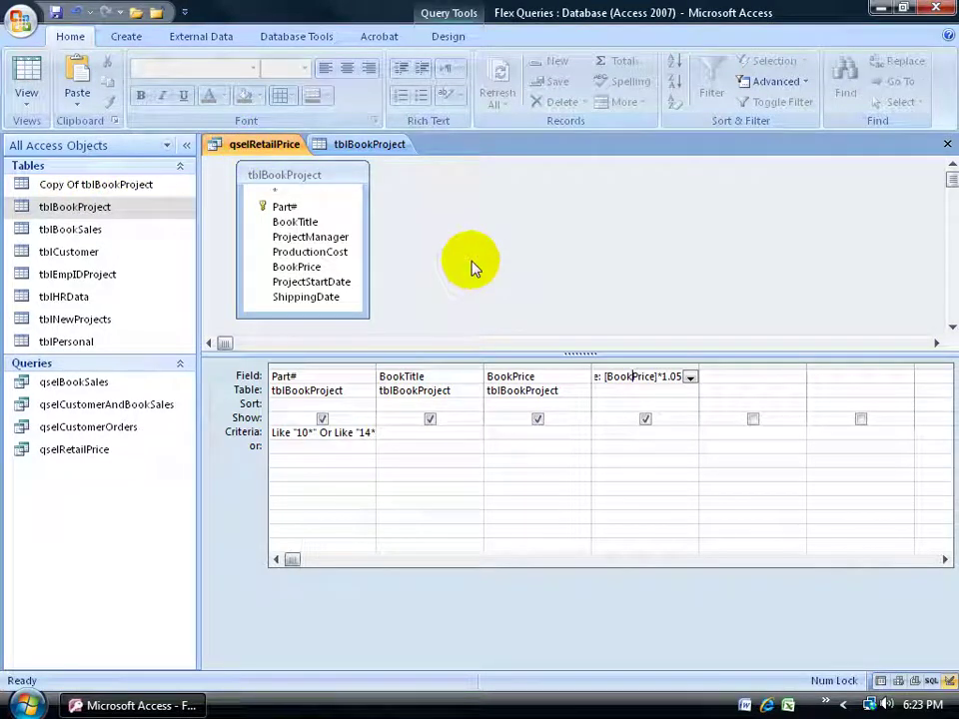
{"action": "left_click", "coordinate": [448, 38]}
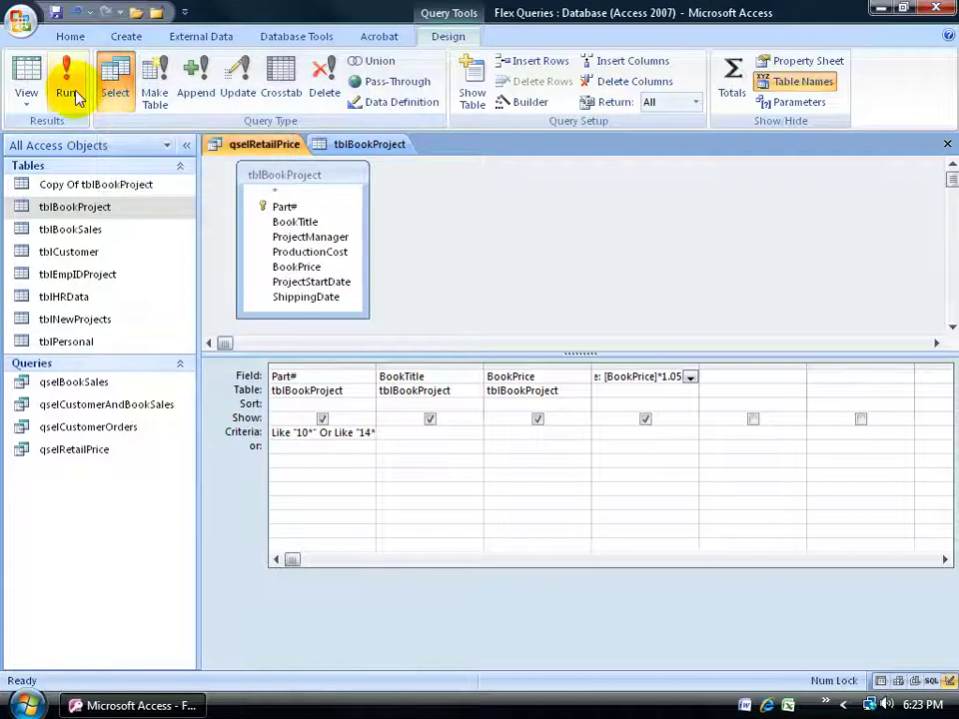
{"action": "left_click", "coordinate": [241, 96]}
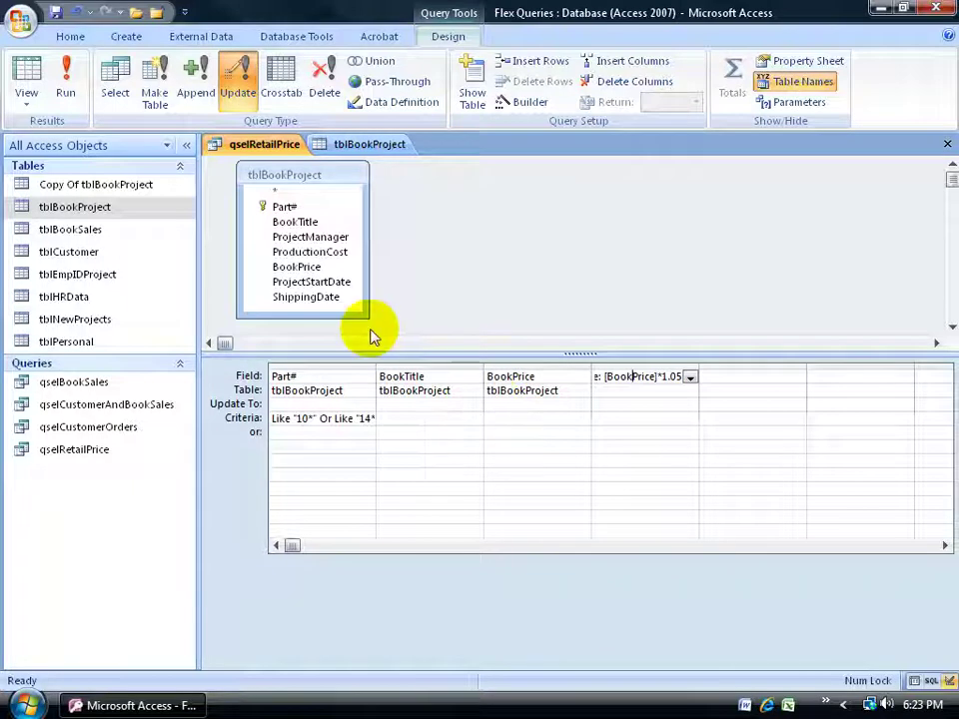
Step: Enter [BookPrice]*1.05 in the BookPrice column's Update To cell
{"action": "left_click", "coordinate": [528, 402]}
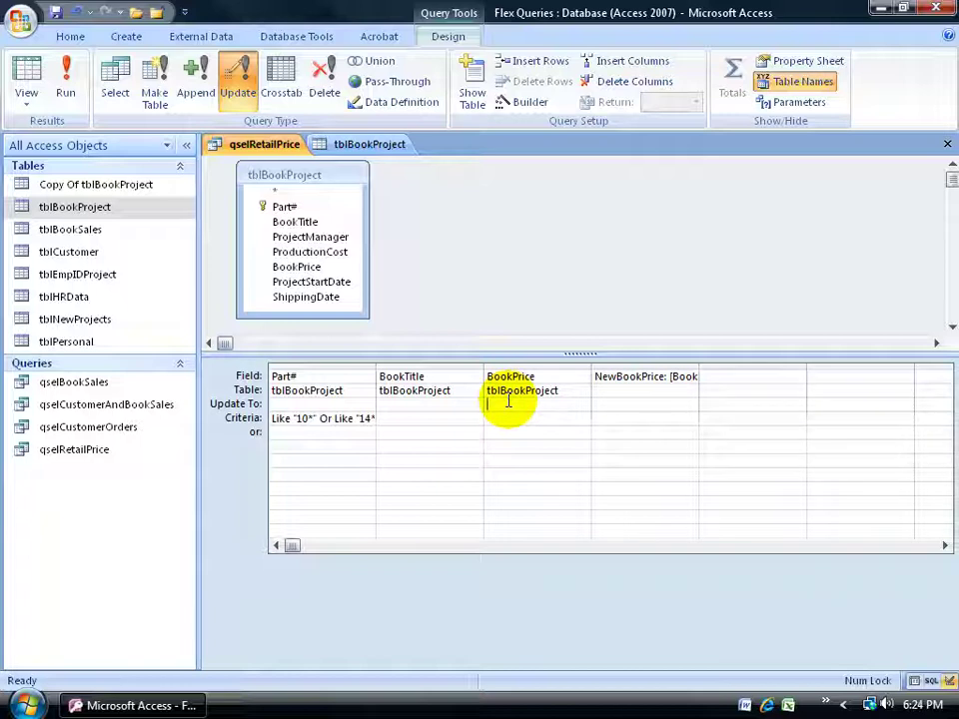
{"action": "type", "text": "[BookPrice"}
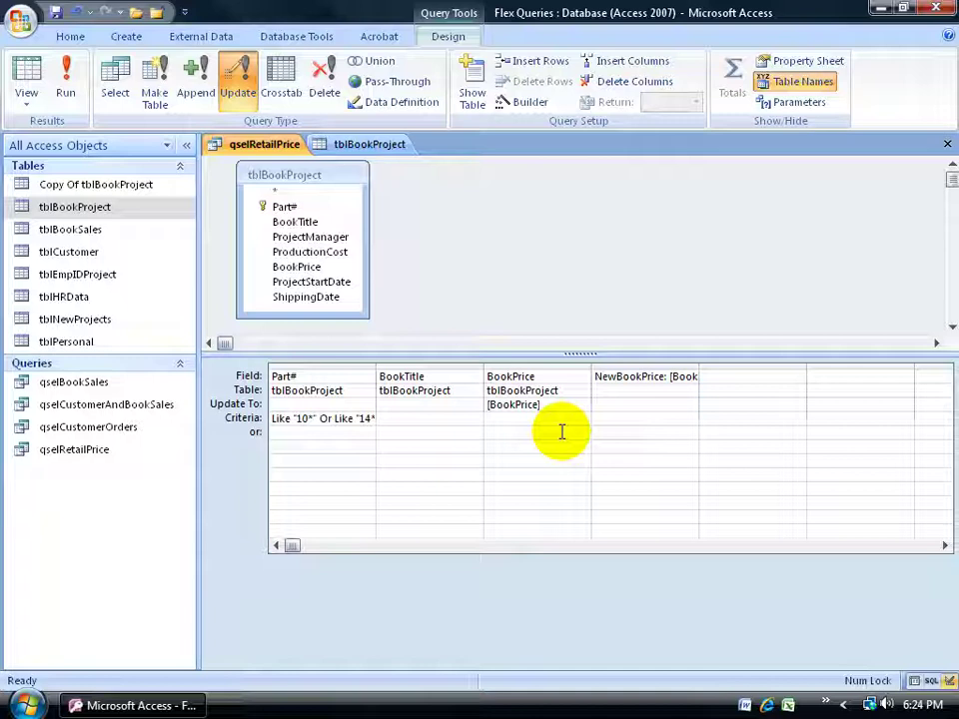
{"action": "type", "text": "*1.05"}
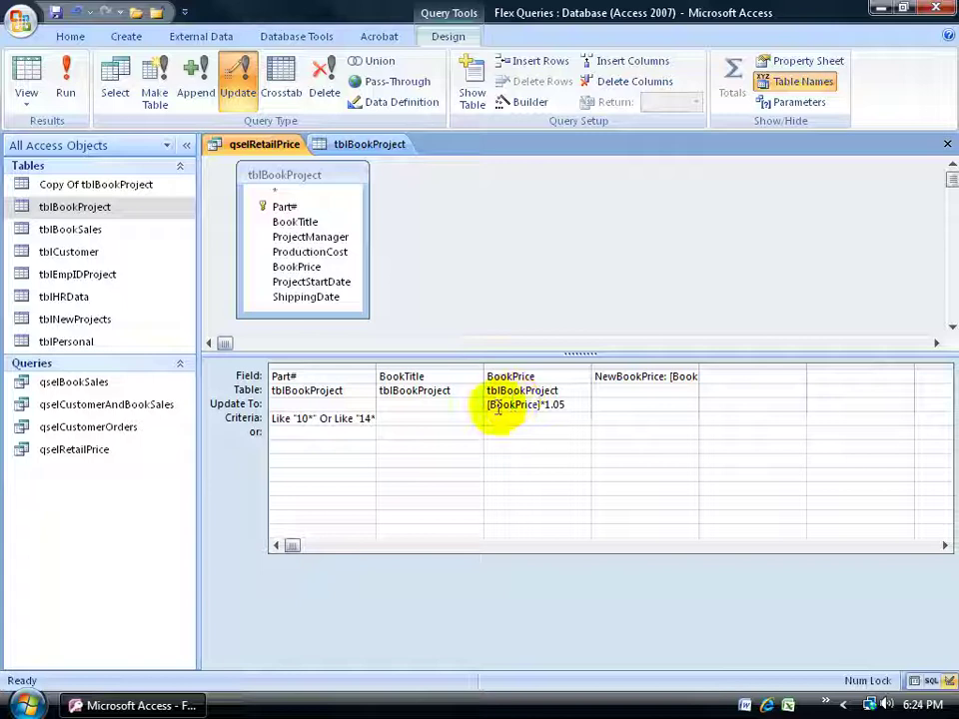
{"action": "left_click_drag", "start_coordinate": [485, 408], "coordinate": [537, 405]}
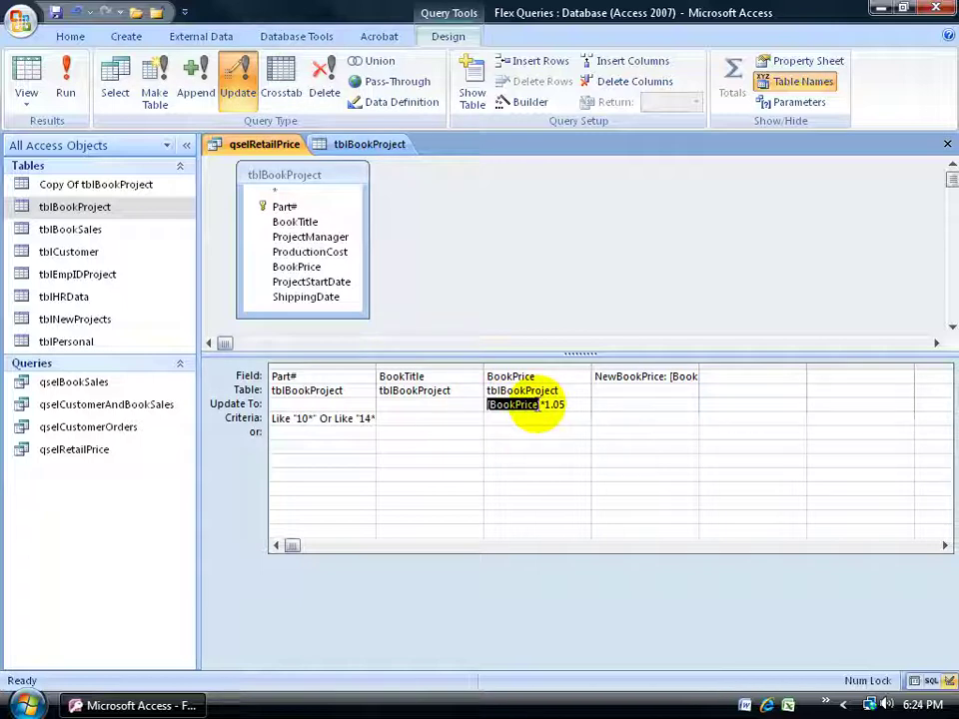
{"action": "left_click", "coordinate": [560, 403]}
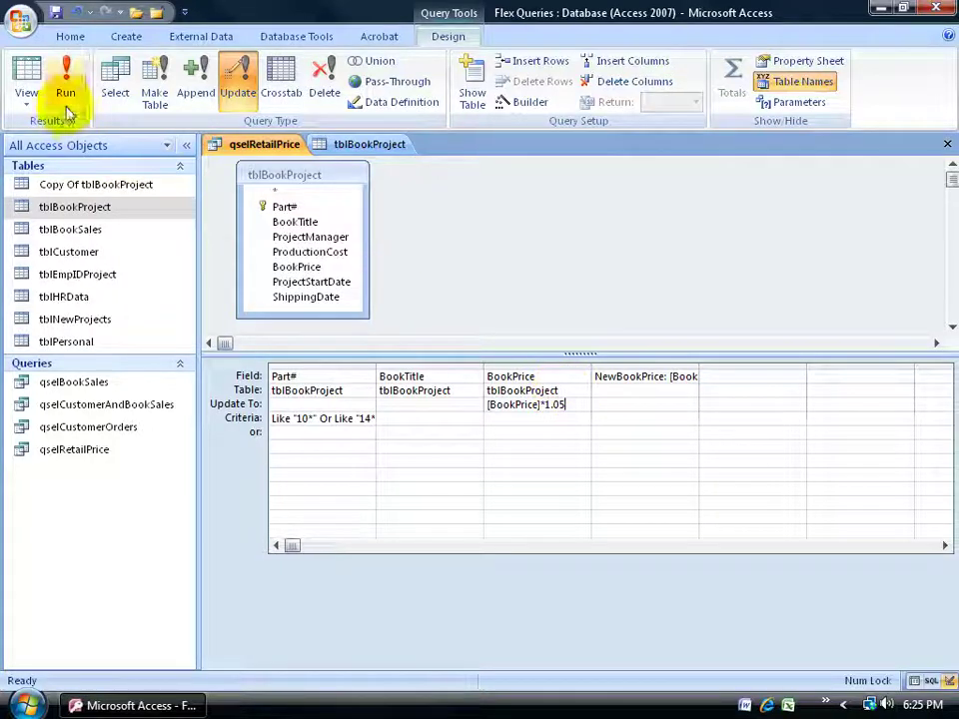
{"action": "left_click", "coordinate": [27, 75]}
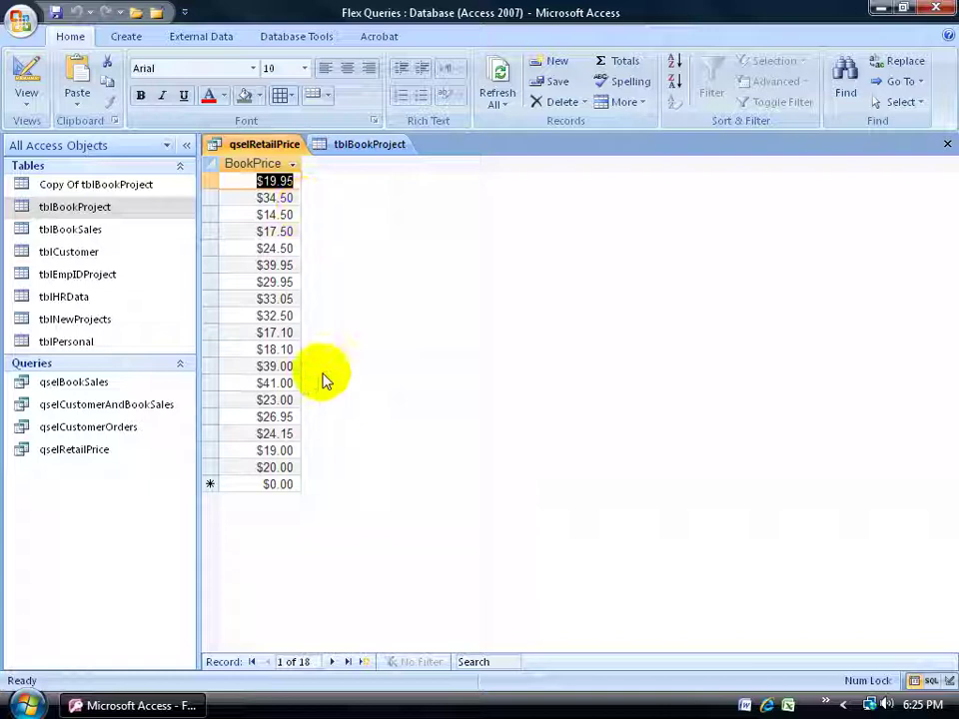
{"action": "left_click", "coordinate": [24, 86]}
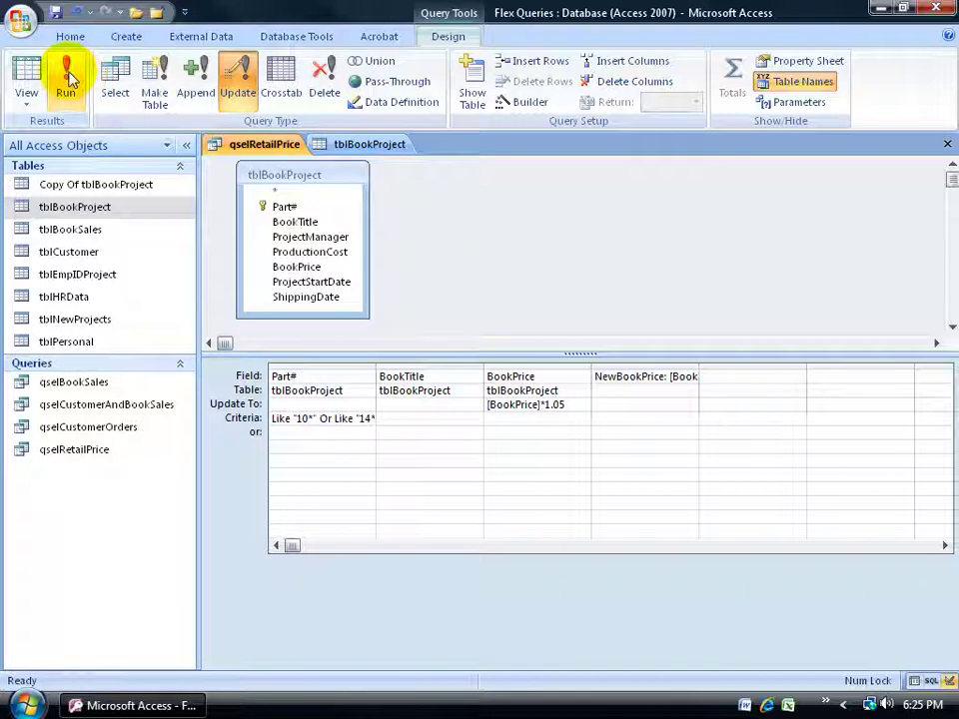
{"action": "left_click", "coordinate": [388, 144]}
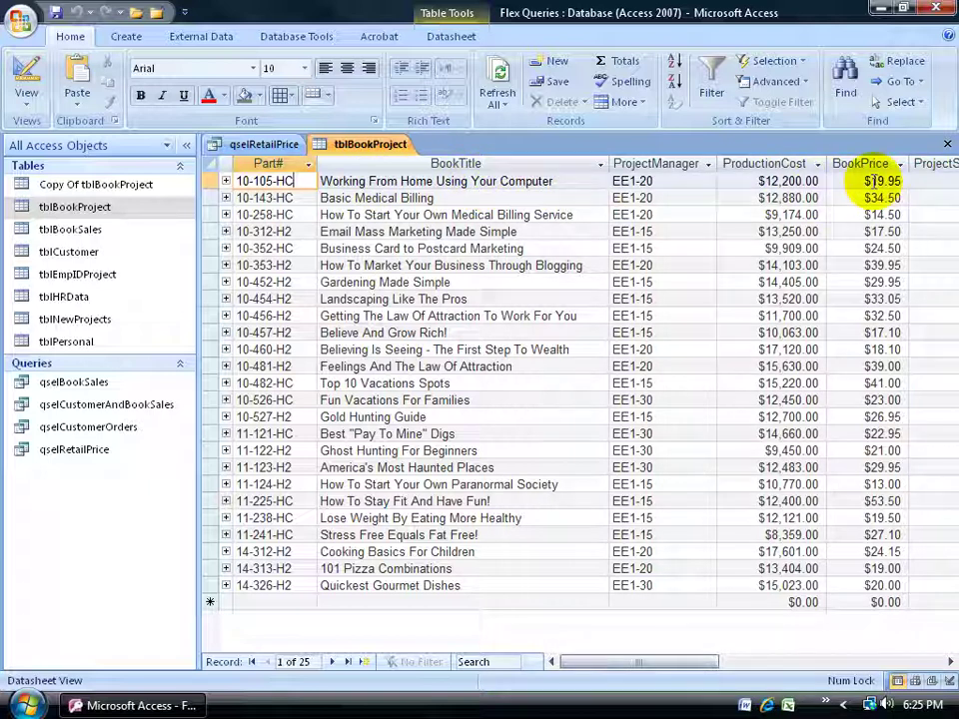
{"action": "left_click", "coordinate": [259, 145]}
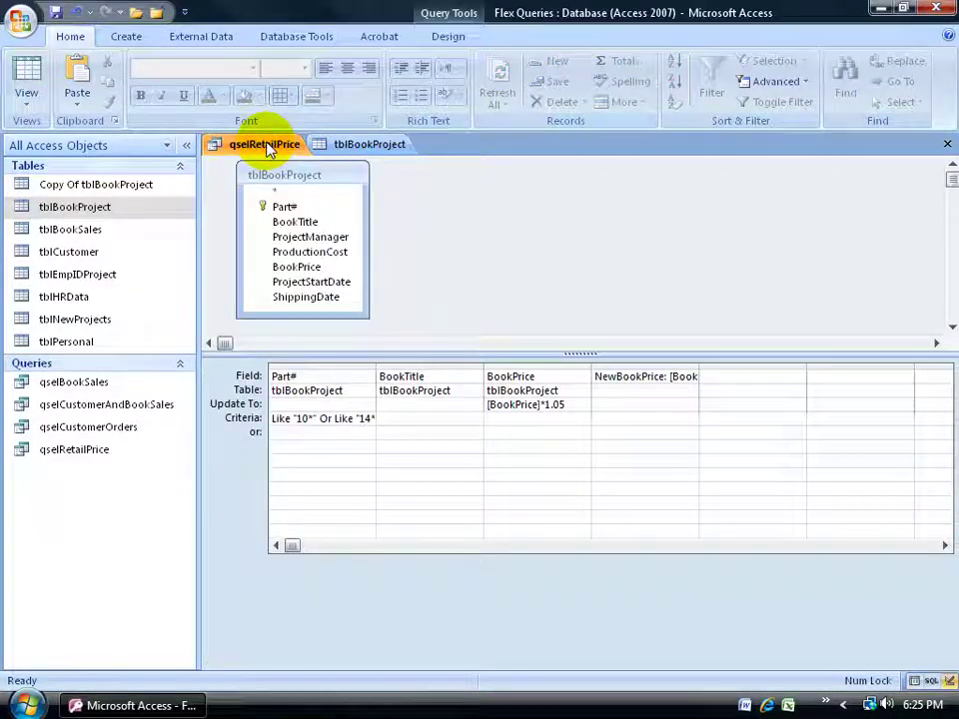
Step: Run the update query, confirm the 18-row update, and check the raised prices in tblBookProject
{"action": "left_click", "coordinate": [449, 37]}
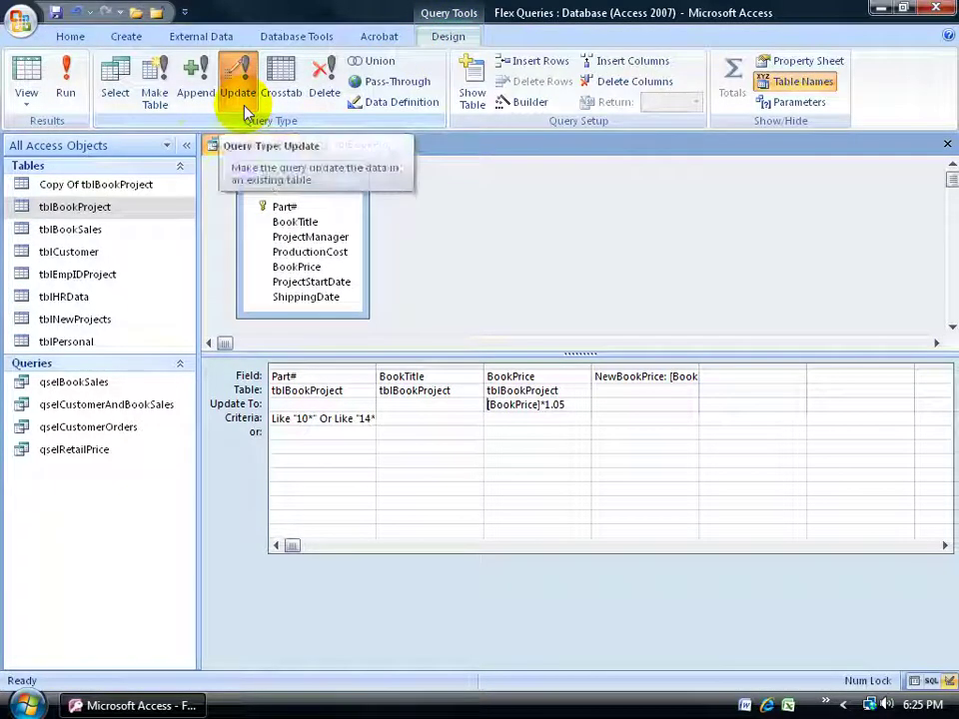
{"action": "left_click", "coordinate": [65, 78]}
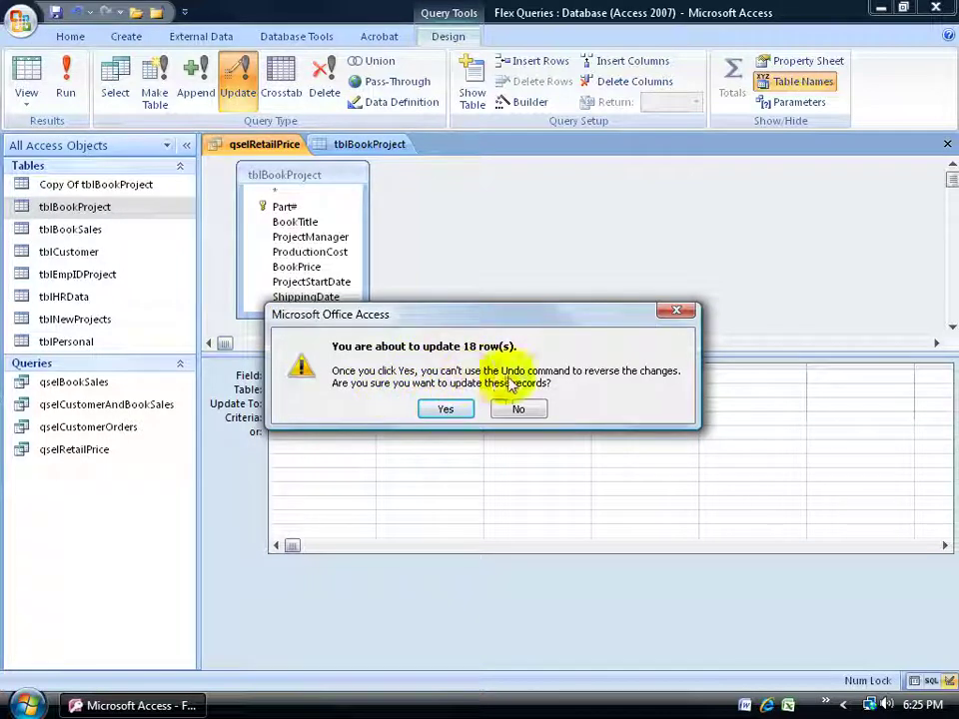
{"action": "left_click", "coordinate": [455, 411]}
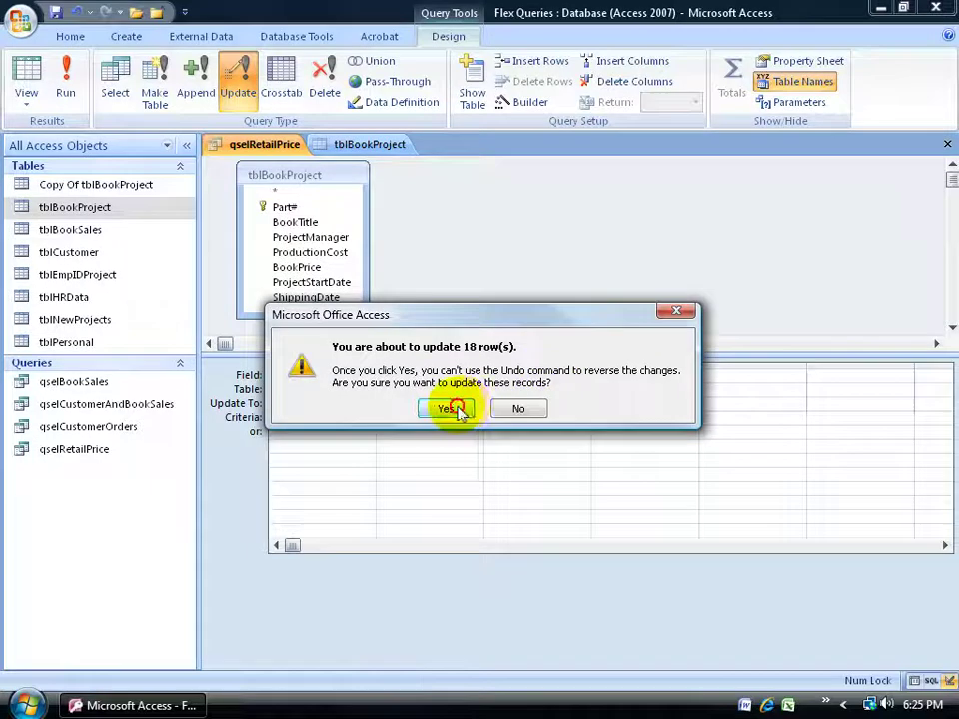
{"action": "left_click", "coordinate": [372, 146]}
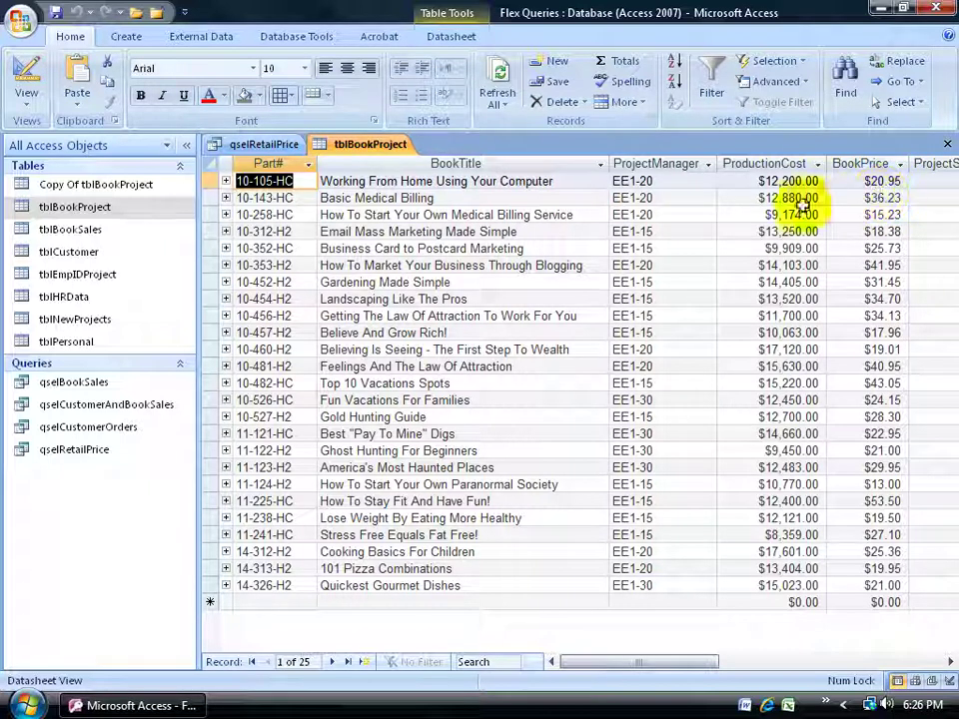
{"action": "left_click", "coordinate": [265, 145]}
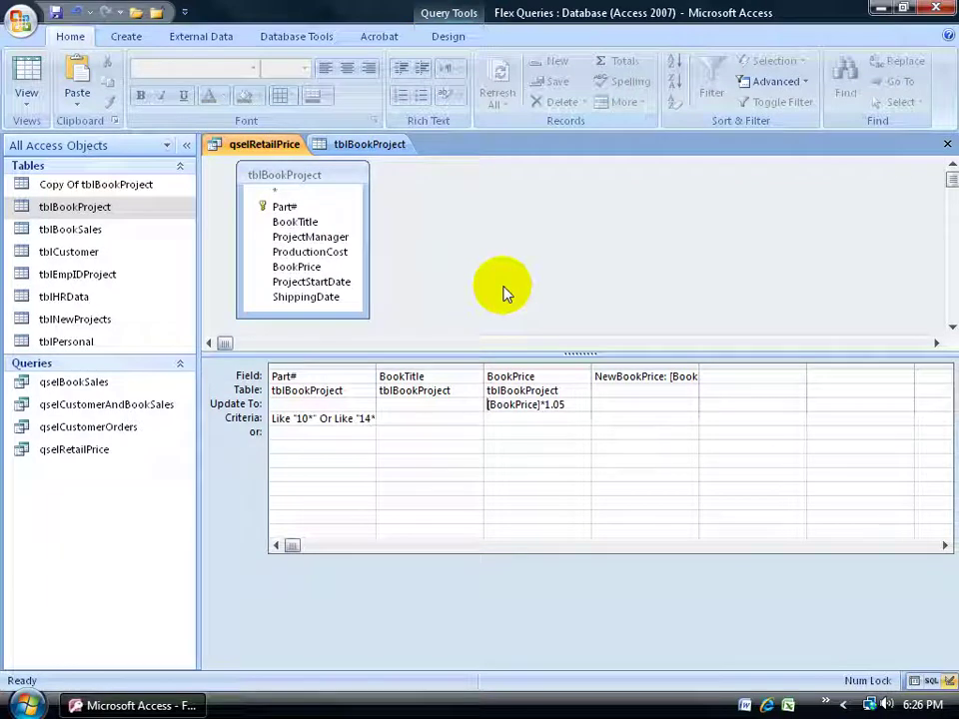
{"action": "left_click", "coordinate": [446, 36]}
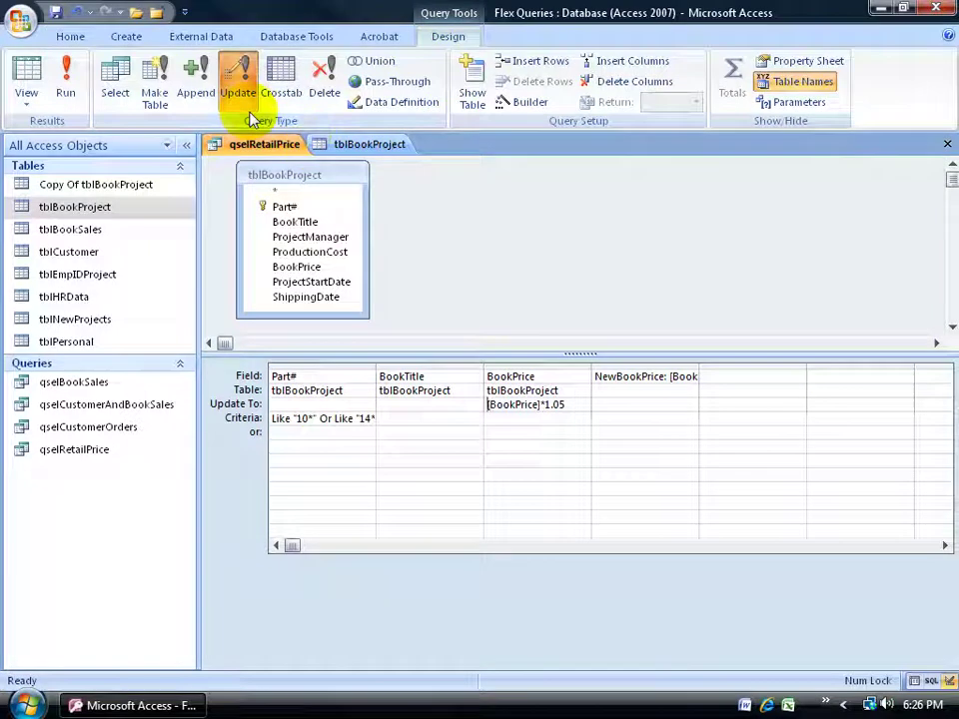
{"action": "left_click", "coordinate": [24, 22]}
Step: Save the query under the new name qupdMyPriceIncrease
{"action": "left_click", "coordinate": [51, 186]}
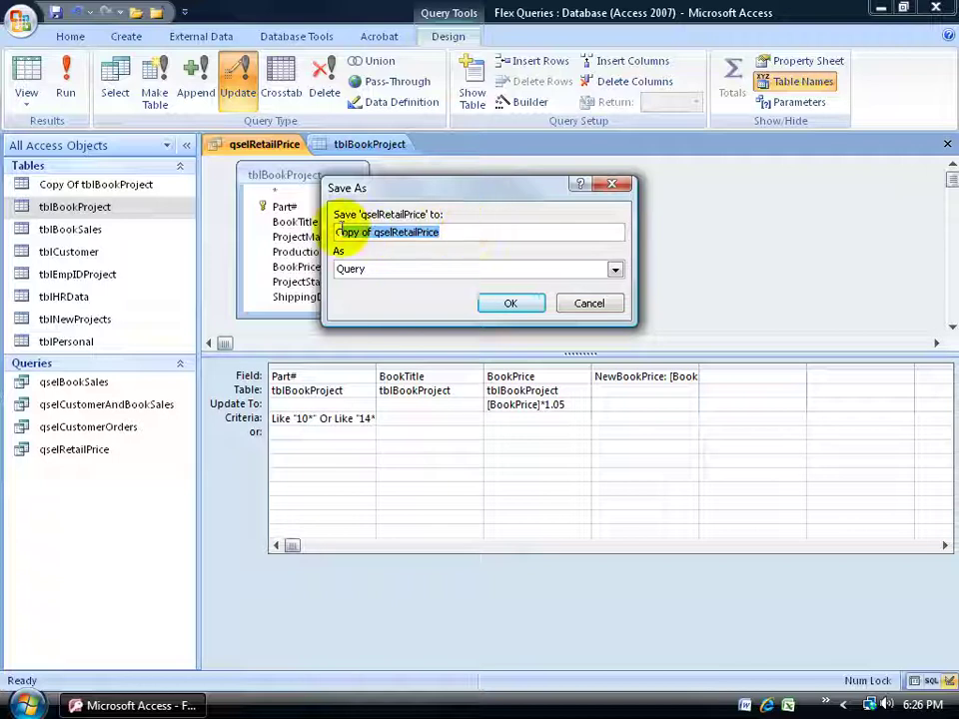
{"action": "type", "text": "qupd"}
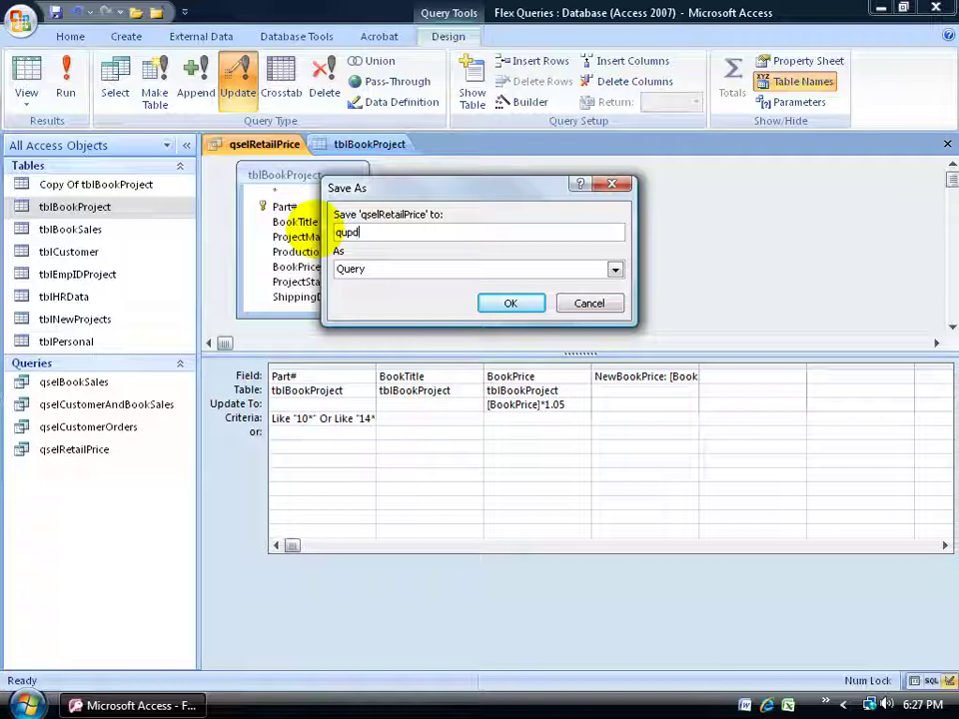
{"action": "type", "text": "My PriceIncrease"}
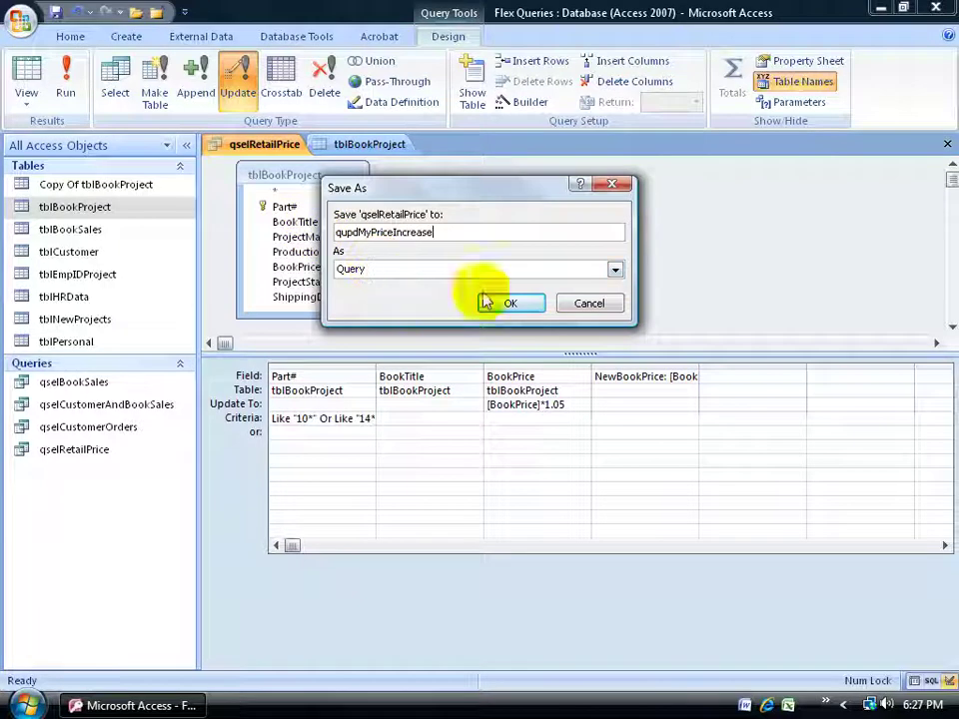
{"action": "left_click", "coordinate": [511, 304]}
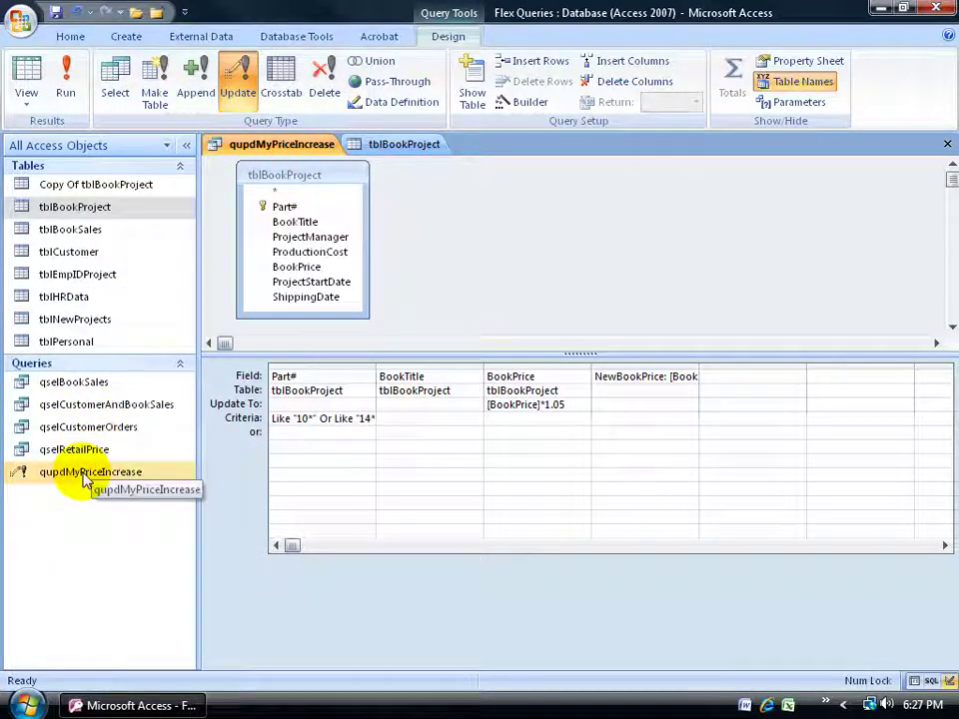
Step: Close the query, reopen qupdMyPriceIncrease without running it, and open it in Design View
{"action": "left_click", "coordinate": [947, 144]}
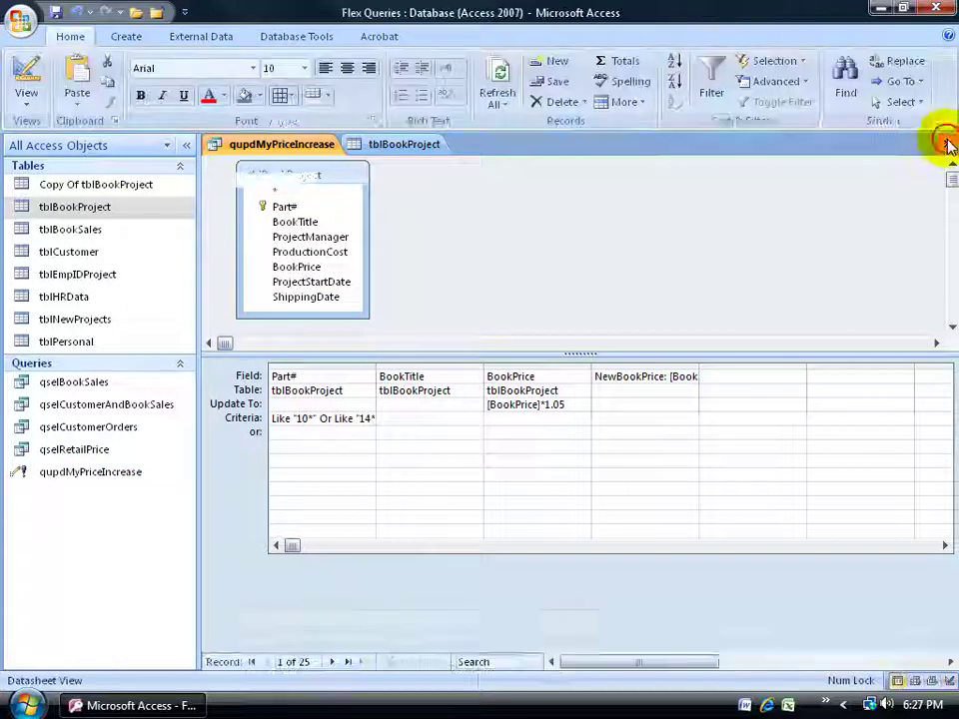
{"action": "double_click", "coordinate": [100, 473]}
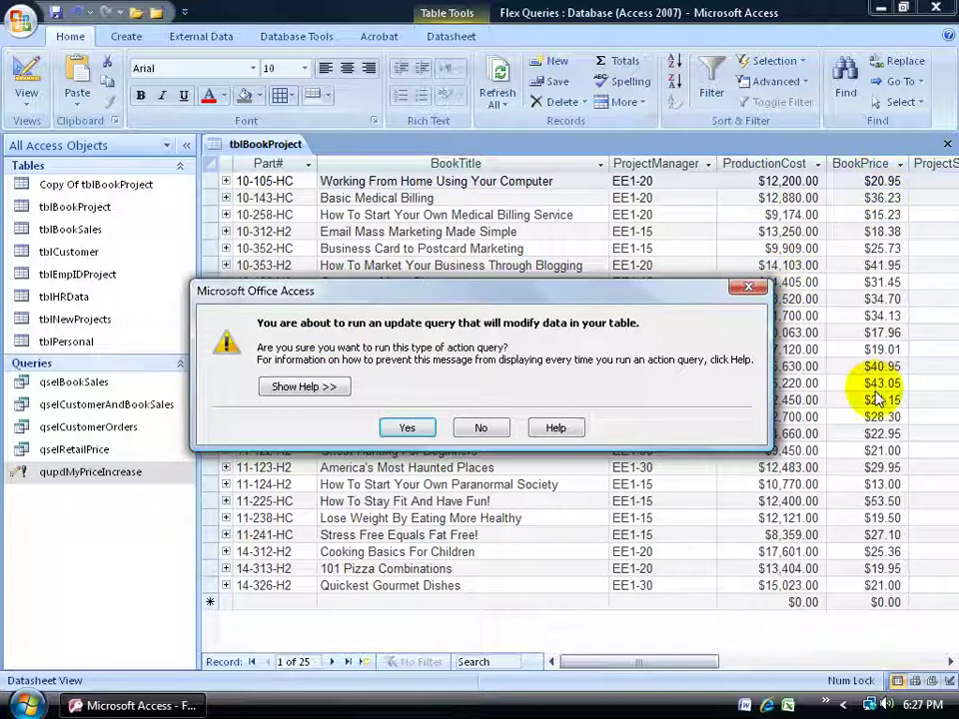
{"action": "left_click", "coordinate": [484, 429]}
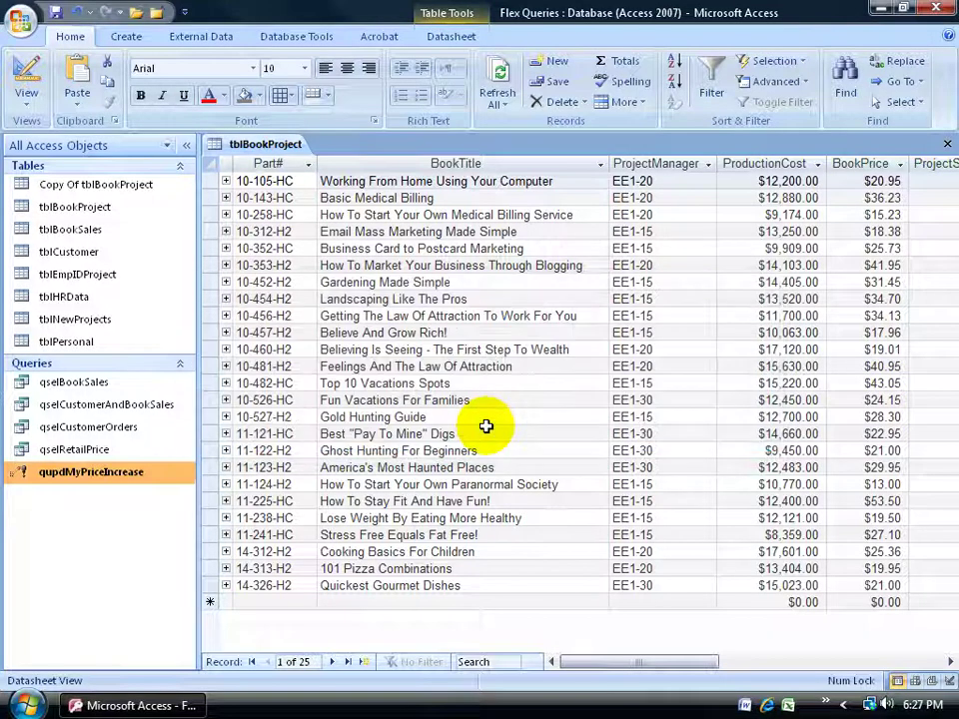
{"action": "right_click", "coordinate": [80, 477]}
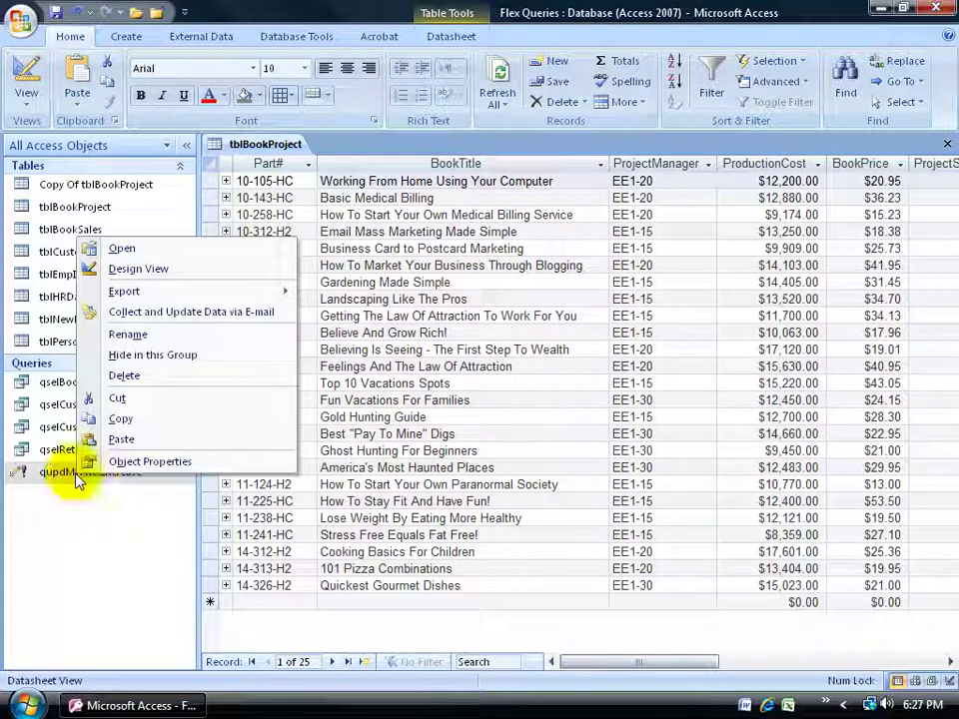
{"action": "left_click", "coordinate": [172, 268]}
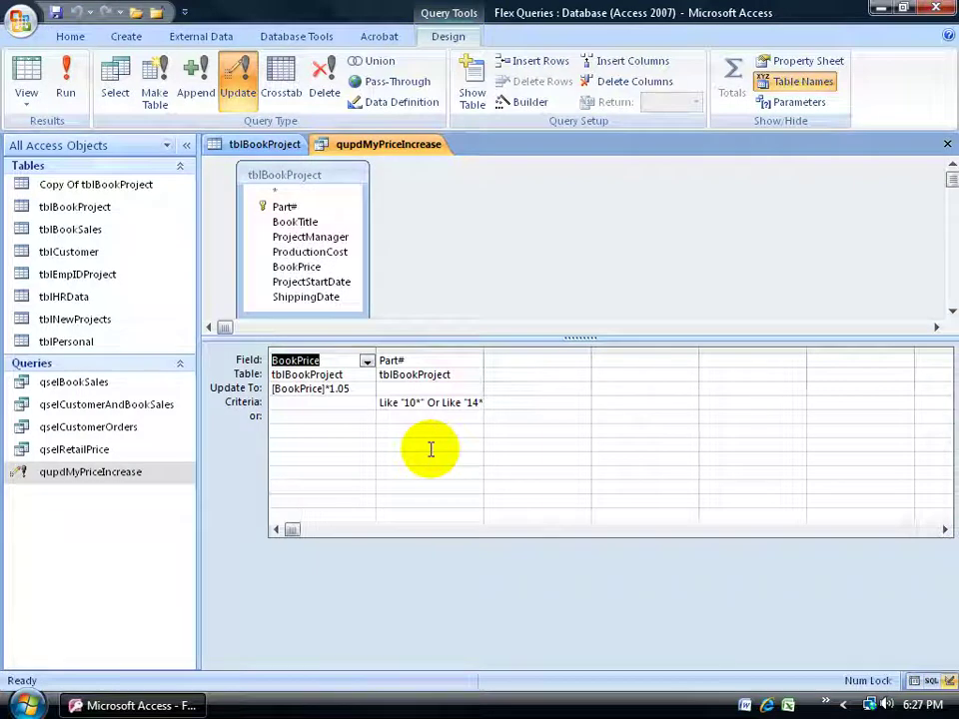